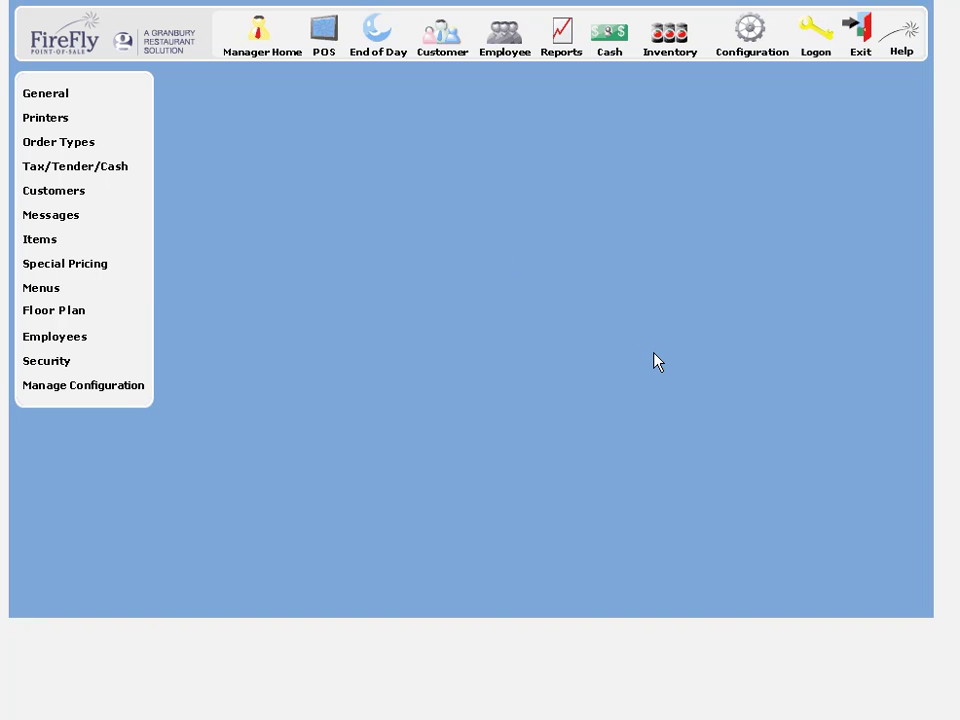
Open the credit setup in the tax, tender and cash configuration and choose Mercury Pay as the processor
left_click(735, 34)
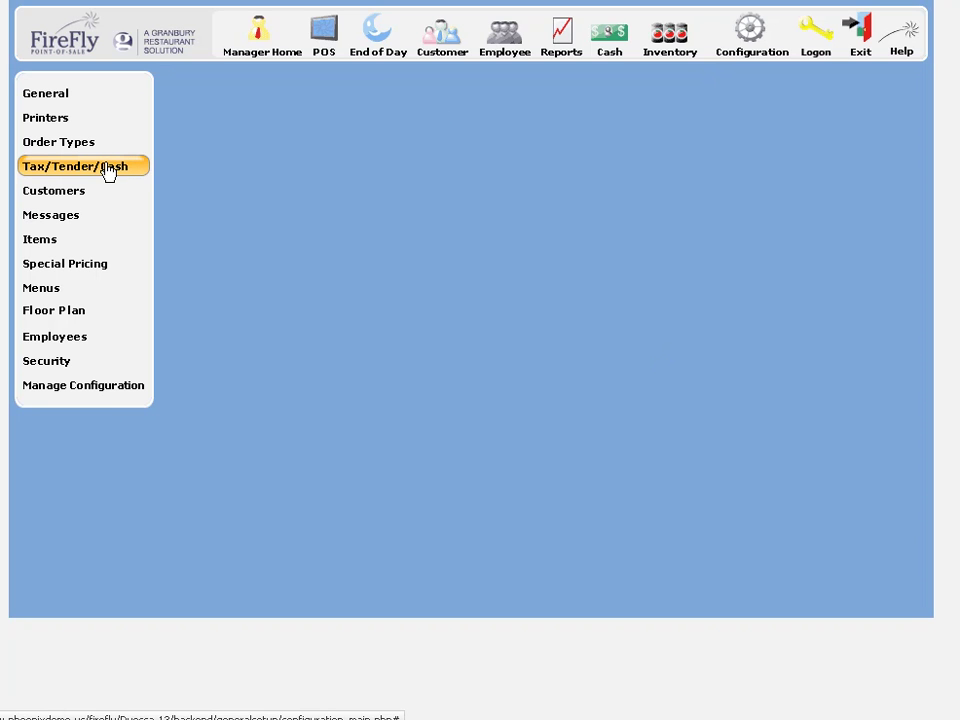
left_click(108, 170)
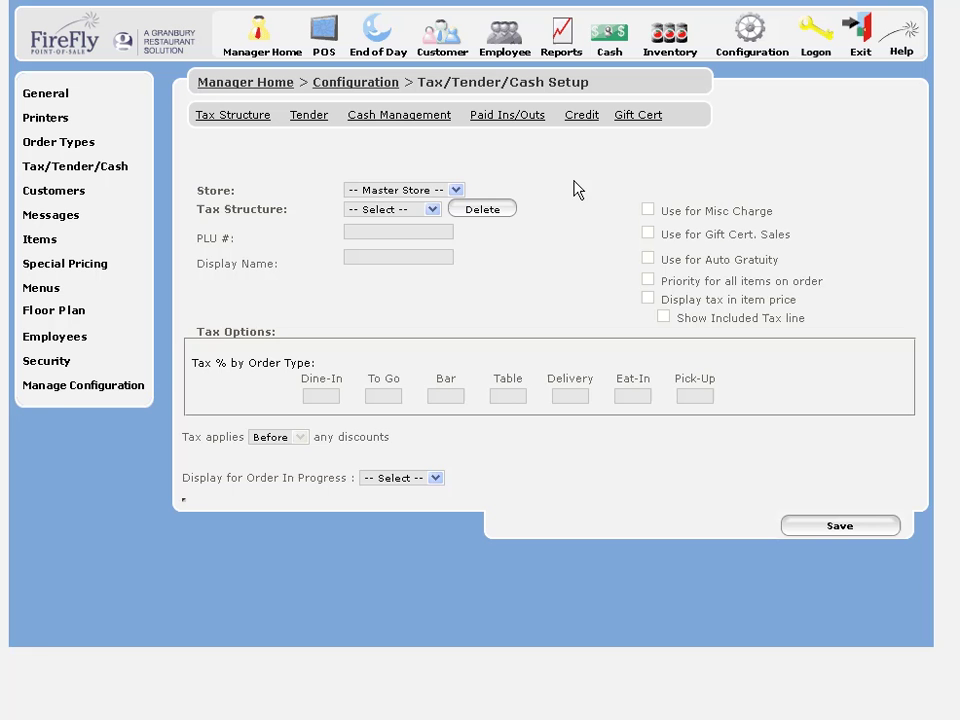
left_click(583, 117)
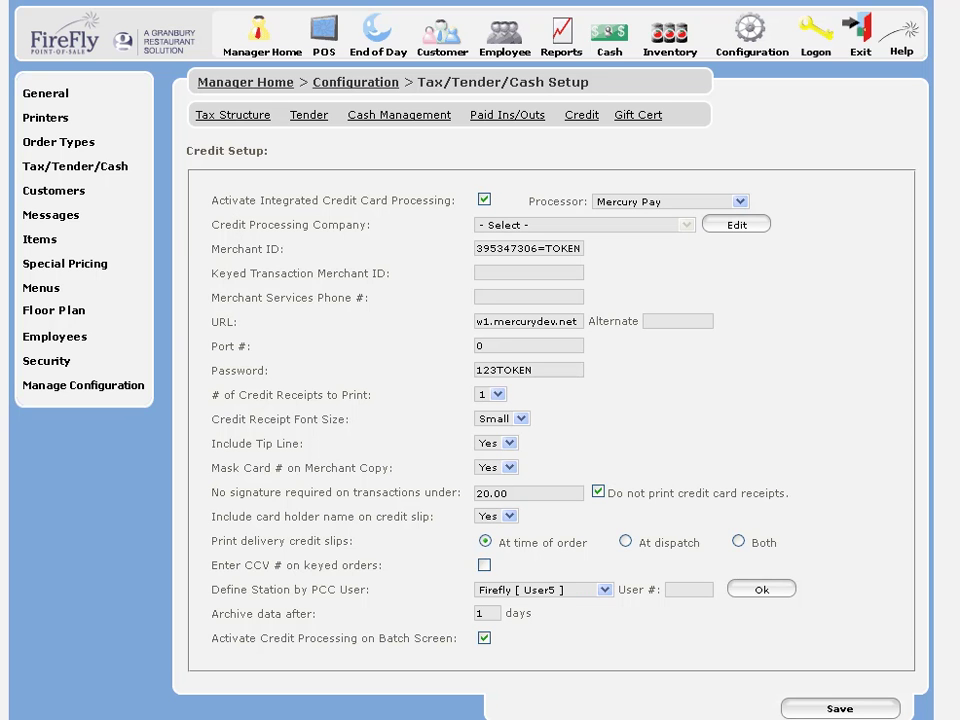
left_click(740, 202)
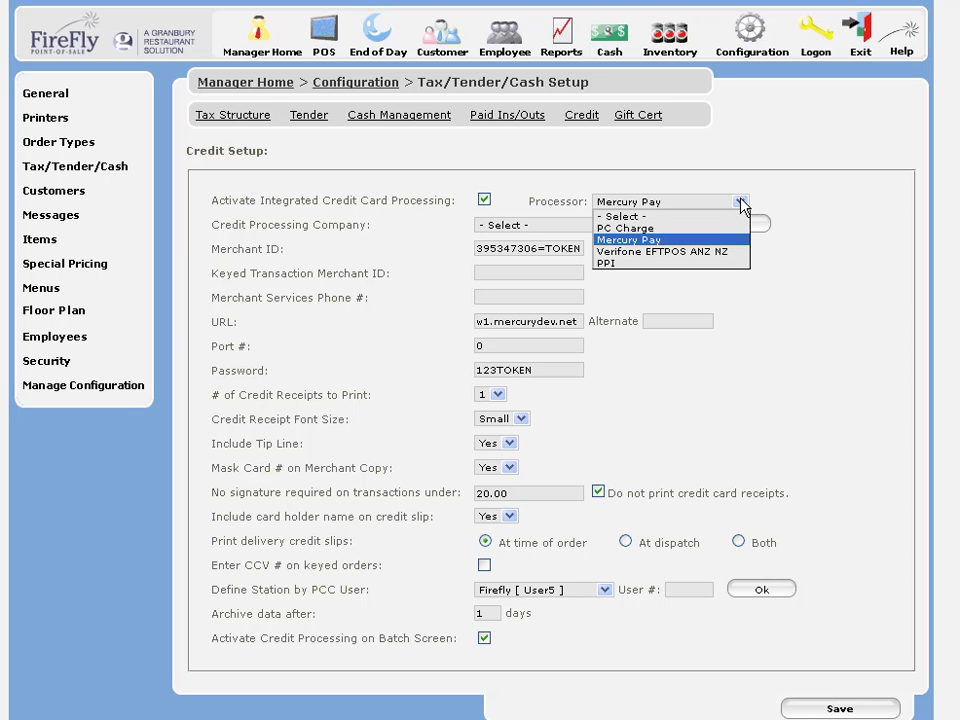
left_click(672, 241)
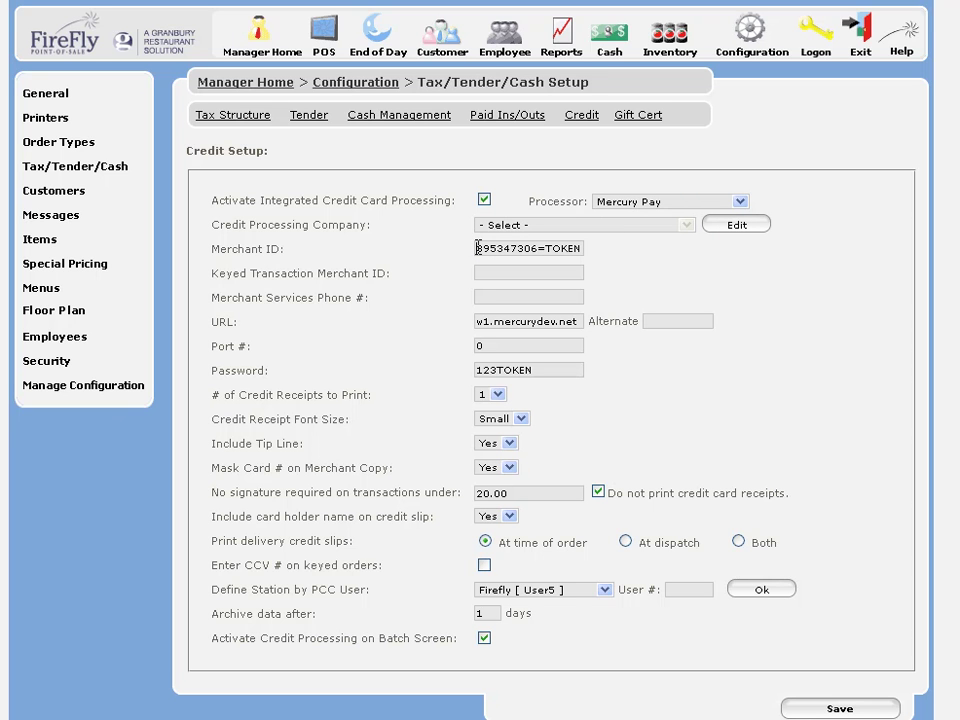
Examine the merchant ID, URL and password fields used for Mercury Pay
left_click_drag(477, 248, 589, 246)
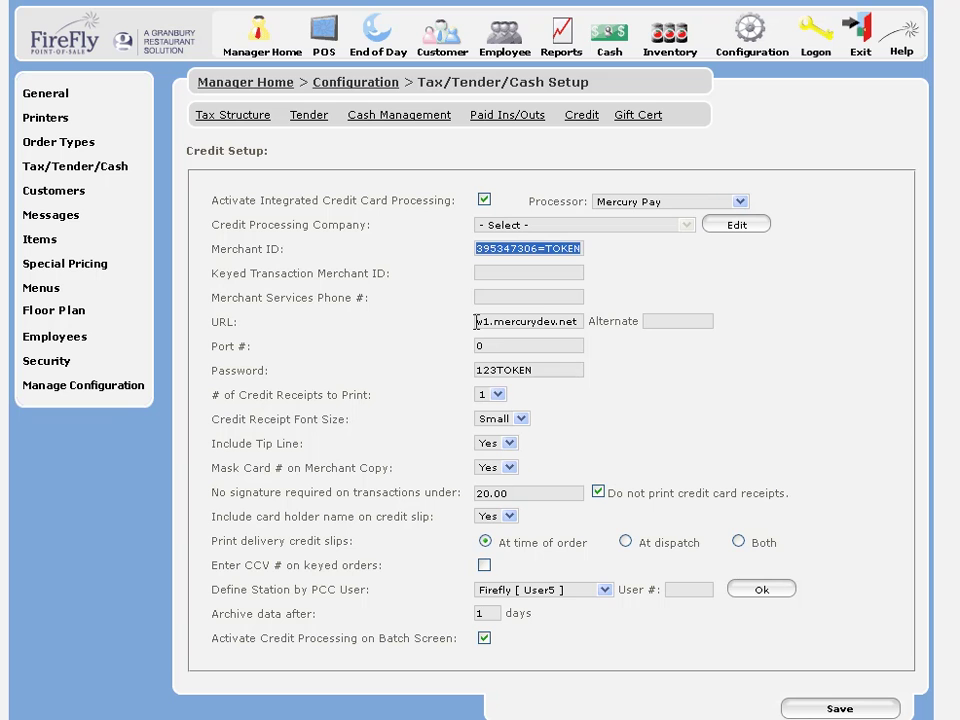
left_click_drag(477, 321, 589, 322)
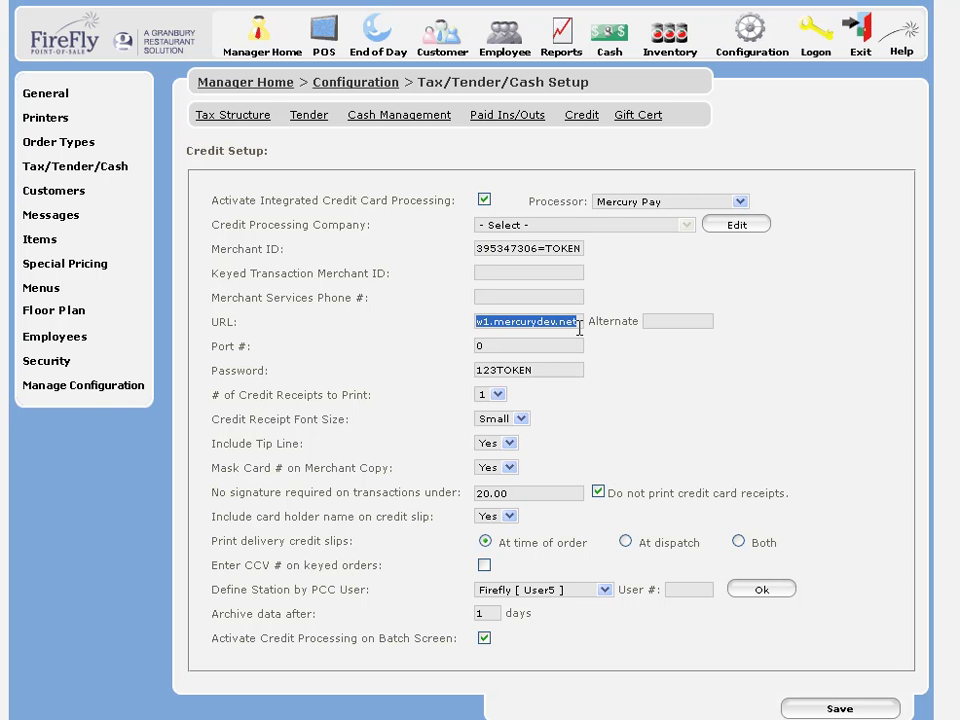
double_click(553, 371)
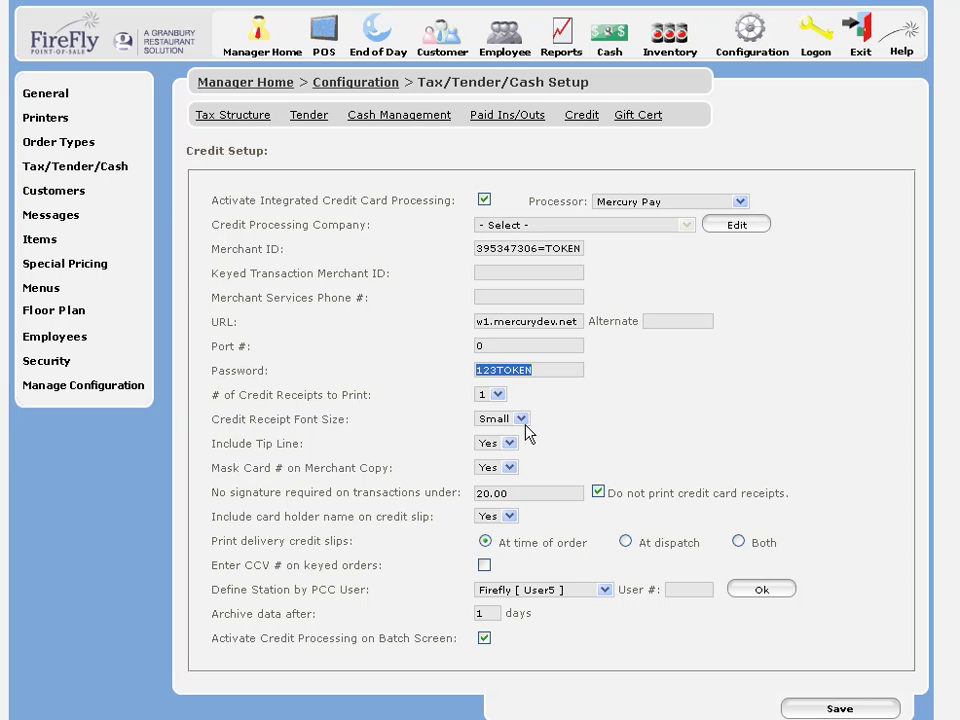
Try PPI as the credit card processor
left_click(741, 204)
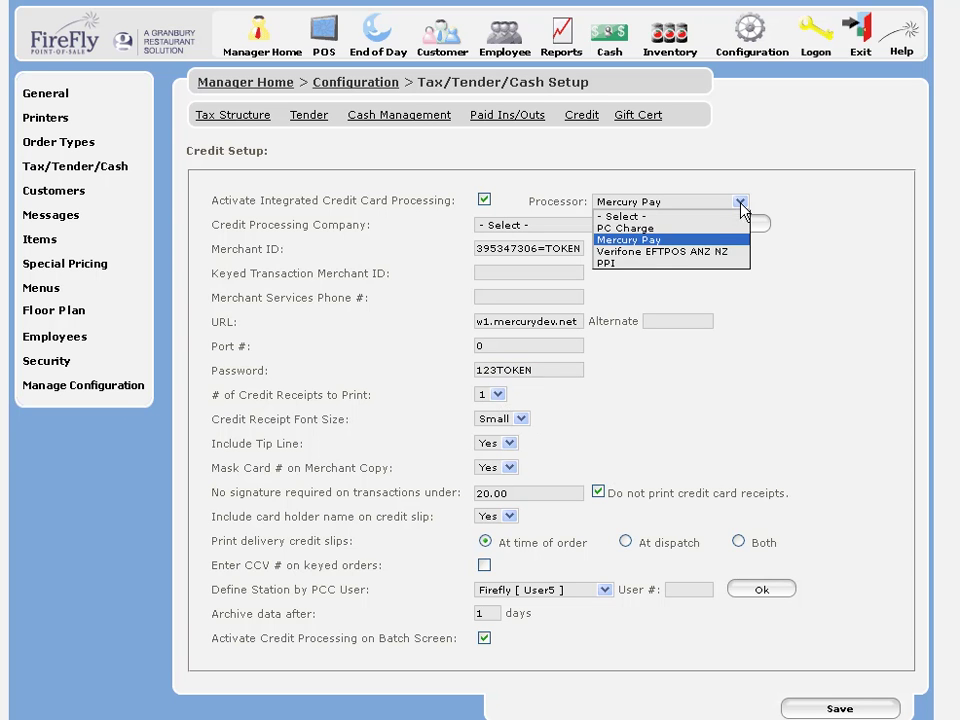
left_click(684, 263)
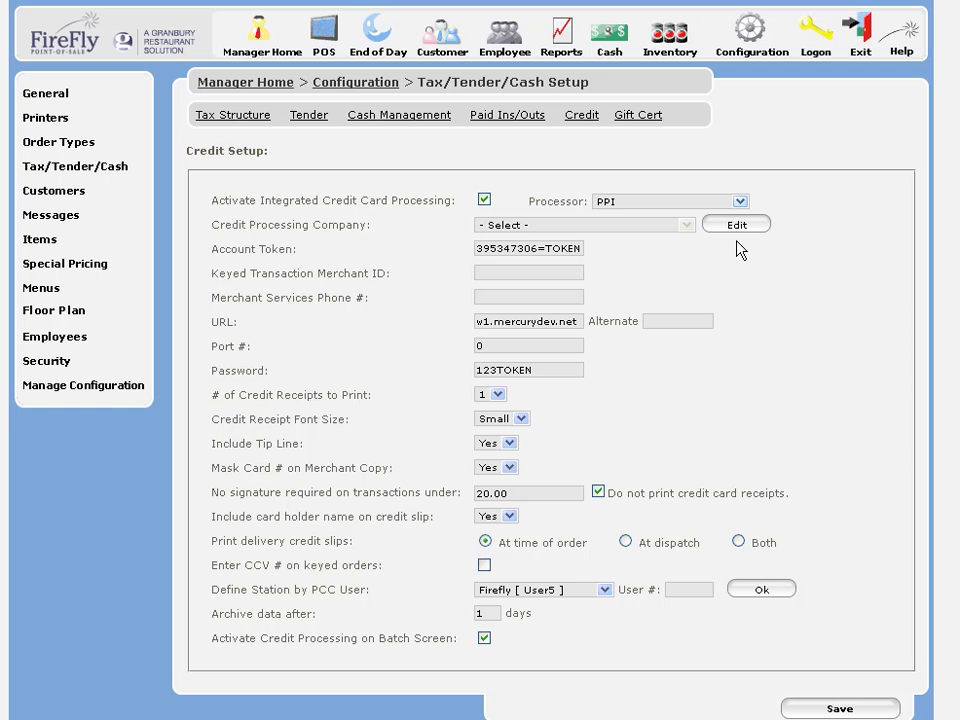
Set the processor to PC Charge and the credit processing company to Vital (VISA)
left_click(740, 202)
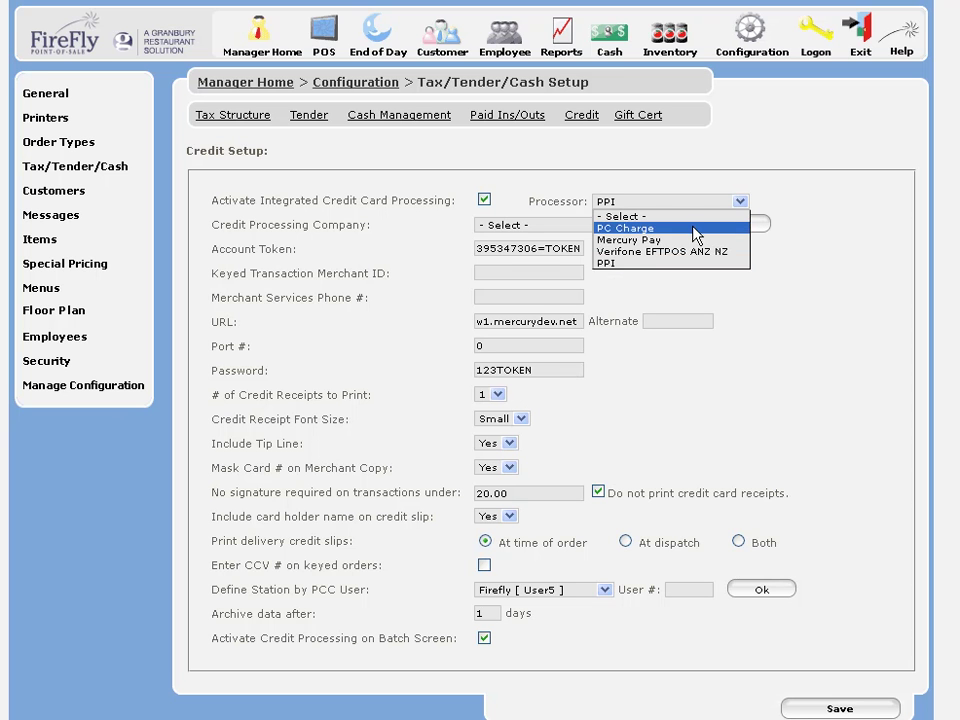
left_click(697, 229)
left_click(687, 227)
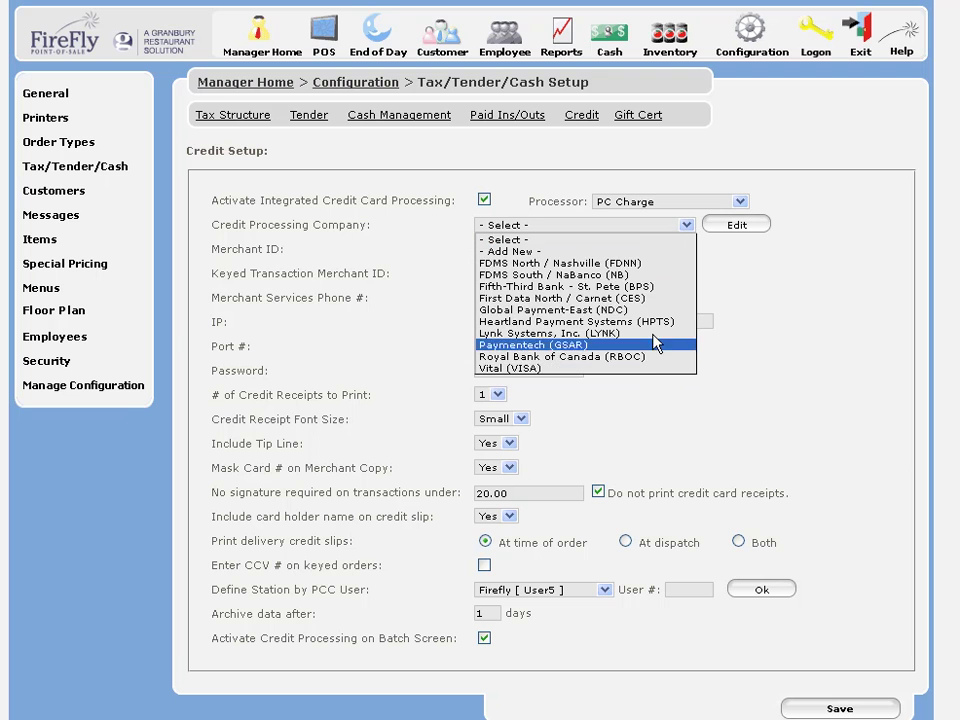
left_click(645, 368)
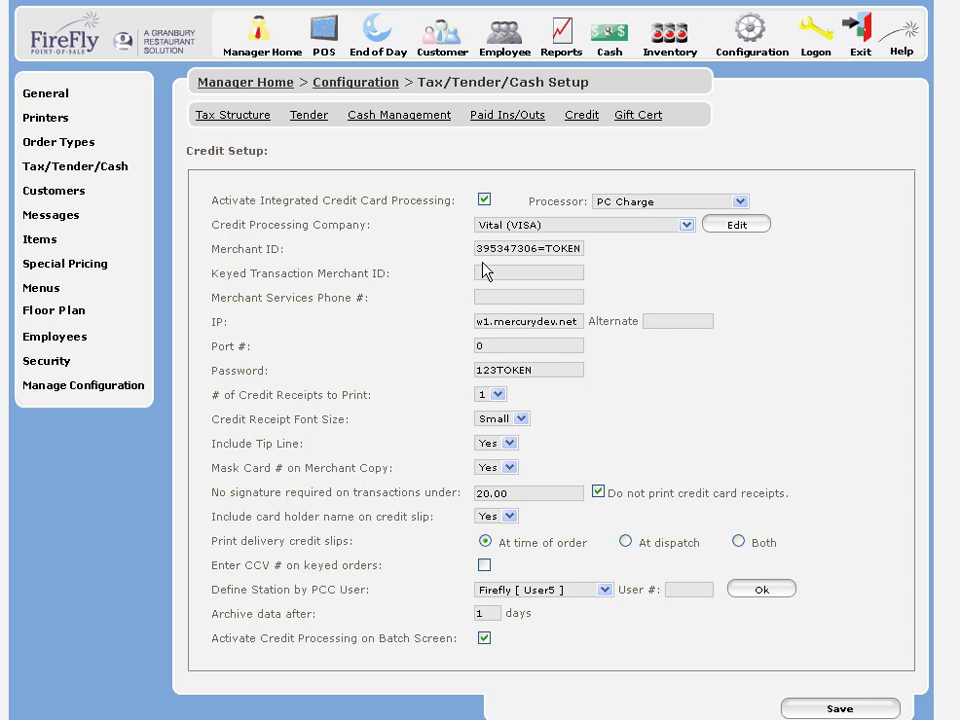
Examine the IP, port number and password fields used for PC Charge
left_click_drag(475, 323, 580, 324)
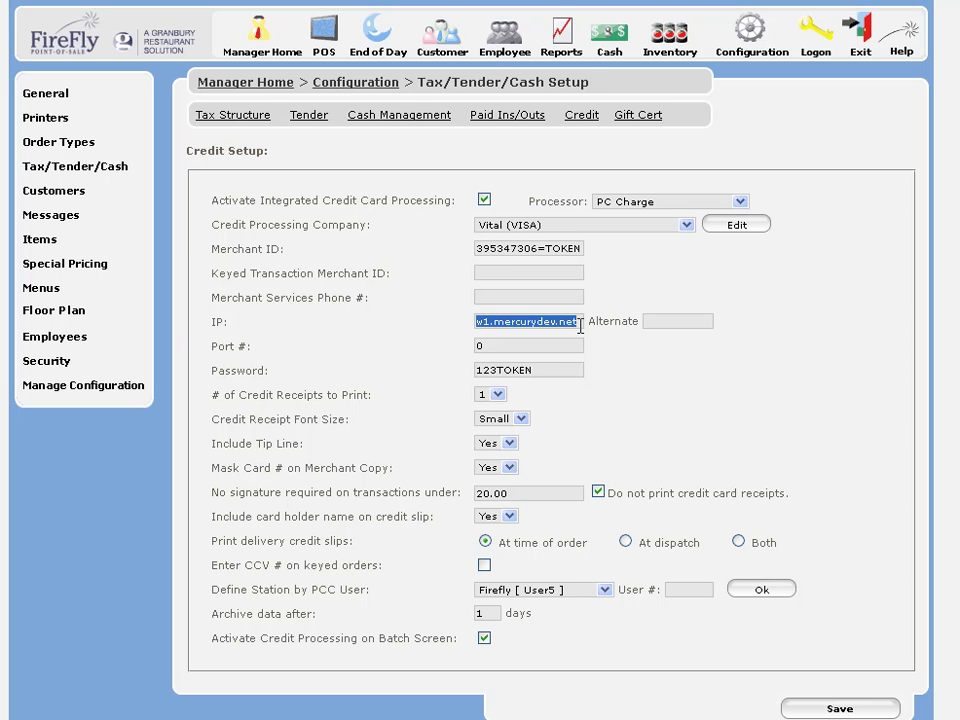
left_click_drag(493, 345, 470, 345)
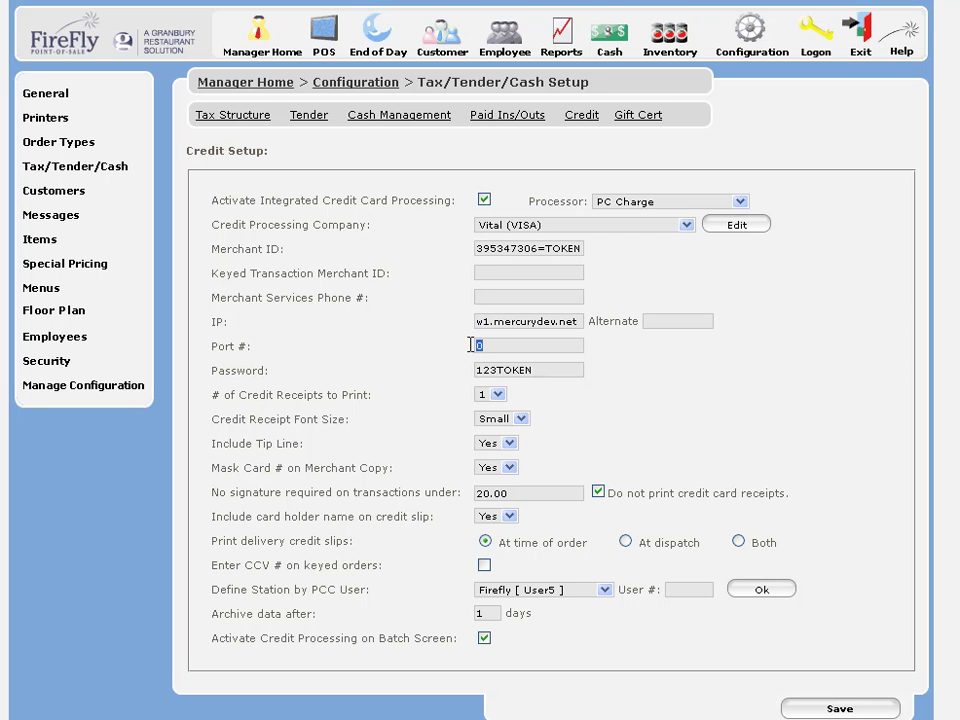
left_click(555, 371)
Switch the processor back to Mercury Pay and set the number of credit receipts to print to 2
left_click(739, 202)
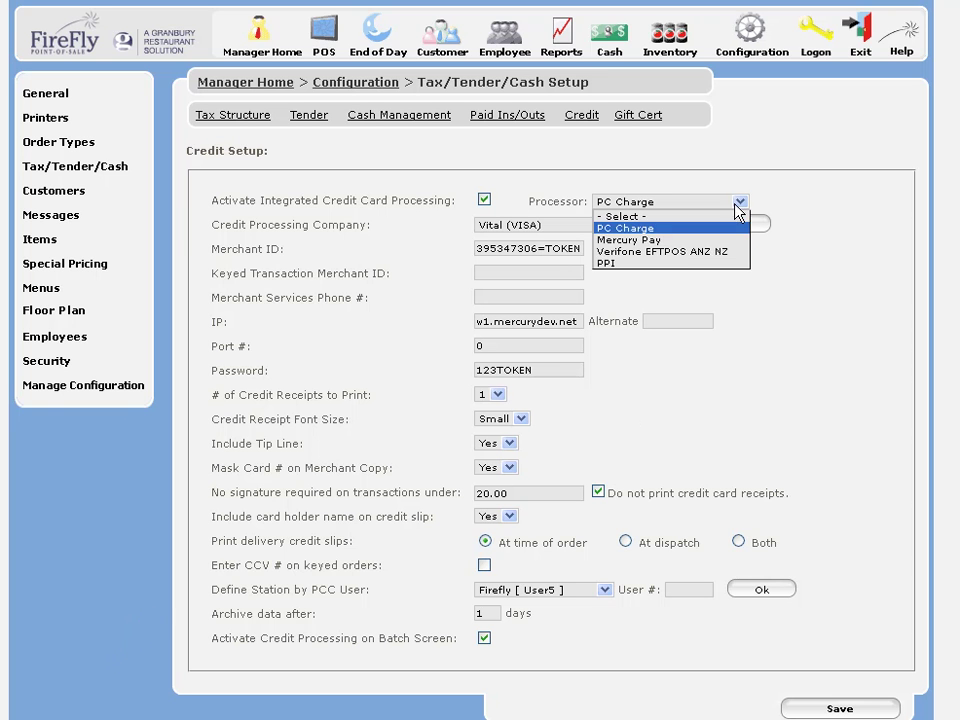
left_click(675, 242)
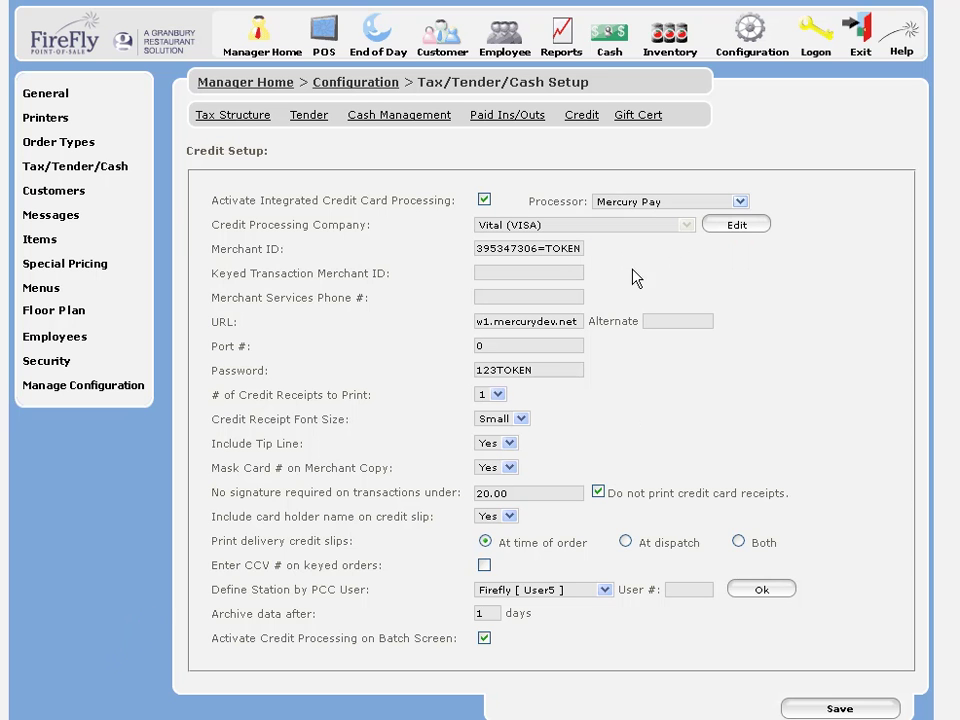
left_click(498, 396)
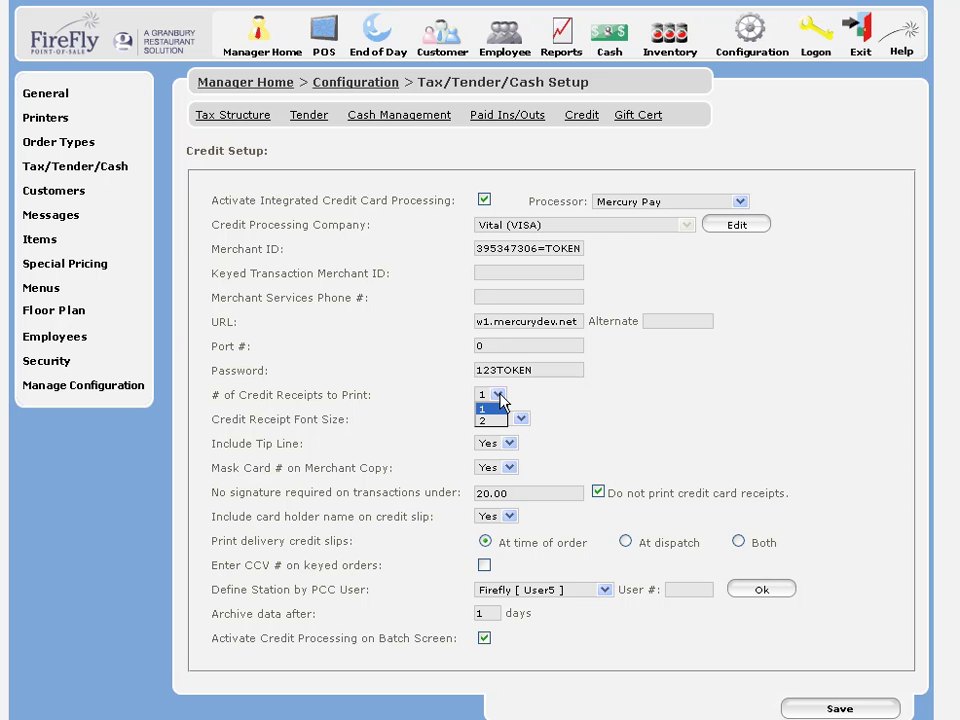
left_click(499, 397)
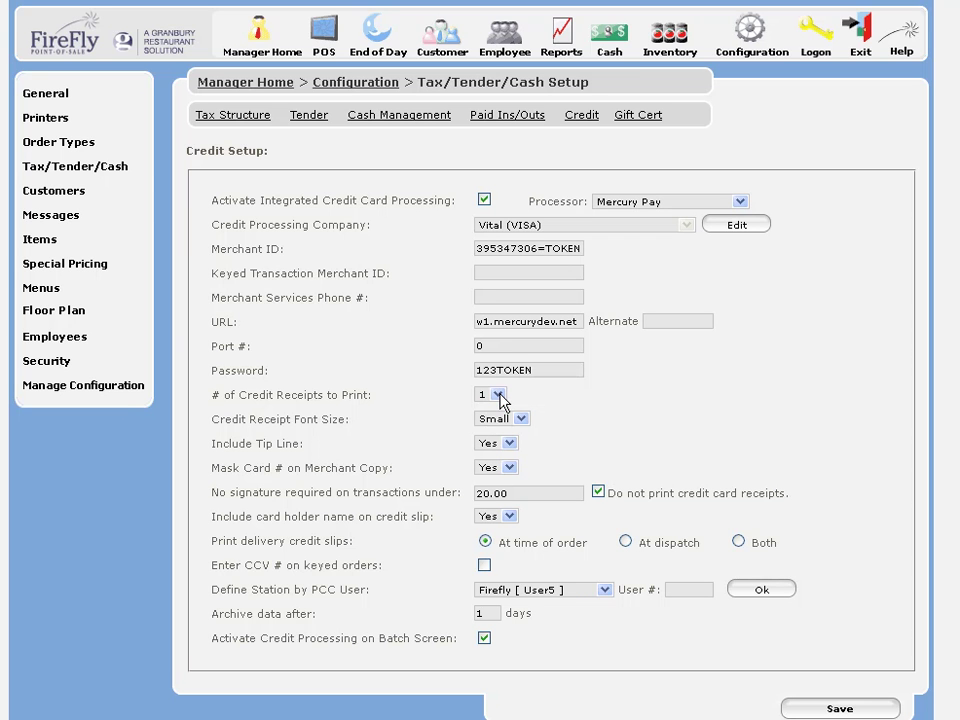
left_click(498, 396)
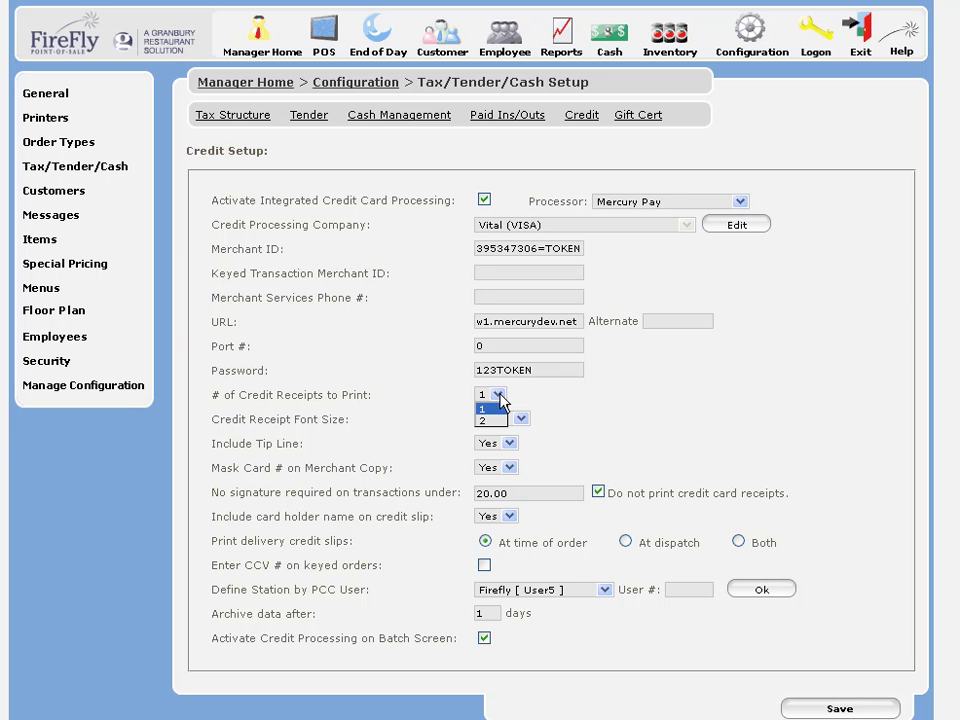
left_click(506, 418)
Review the receipt font size, no-signature limit, card holder name and station by PCC user options
left_click(521, 420)
left_click(521, 421)
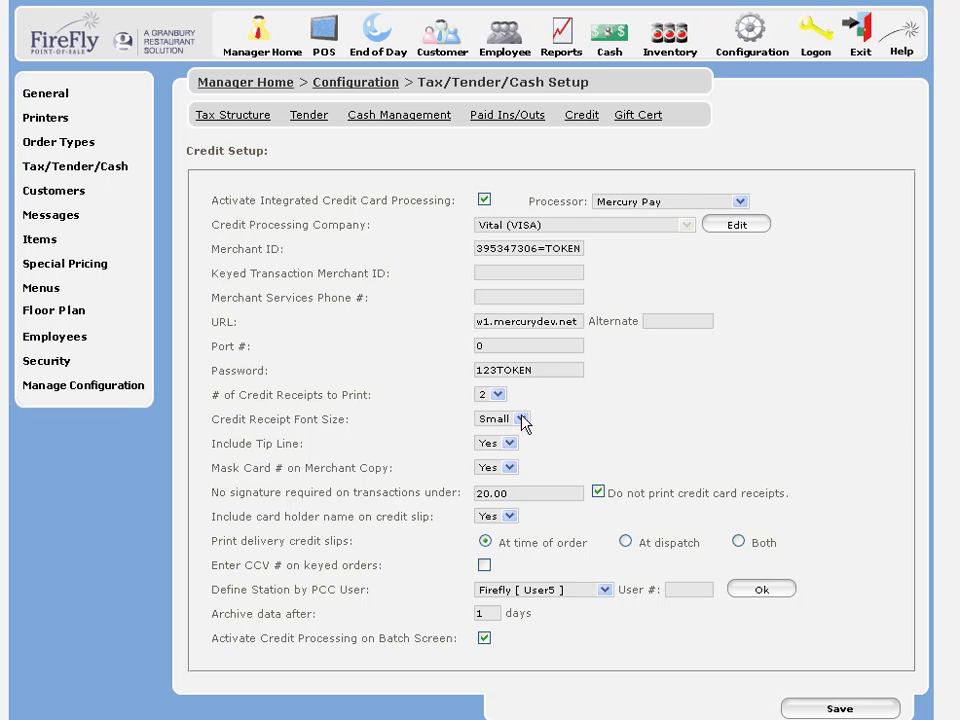
left_click(538, 493)
left_click(510, 517)
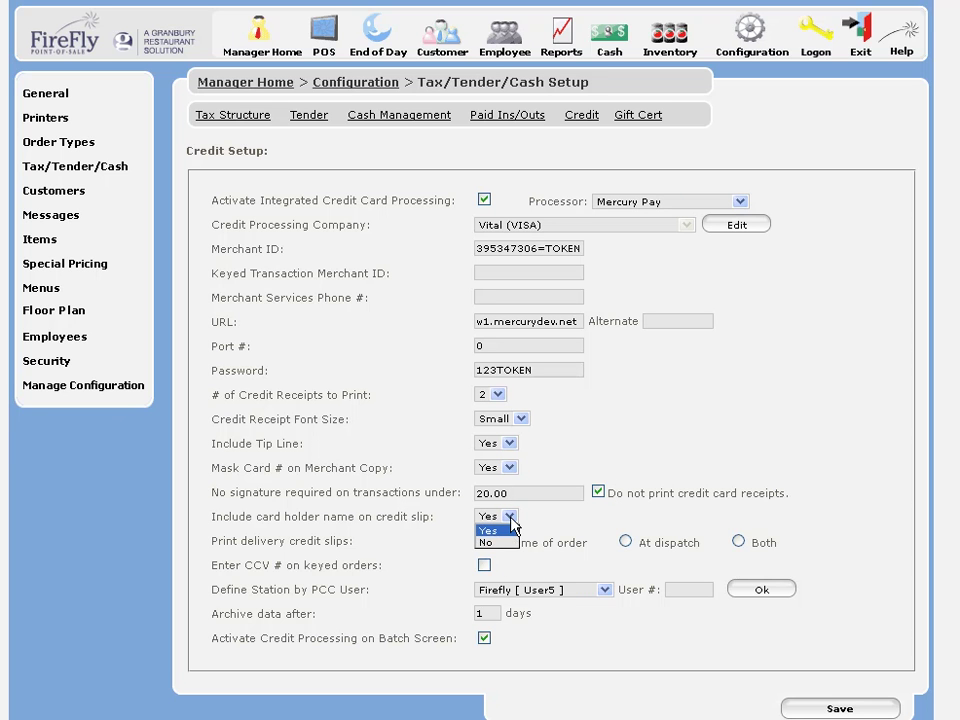
left_click(511, 522)
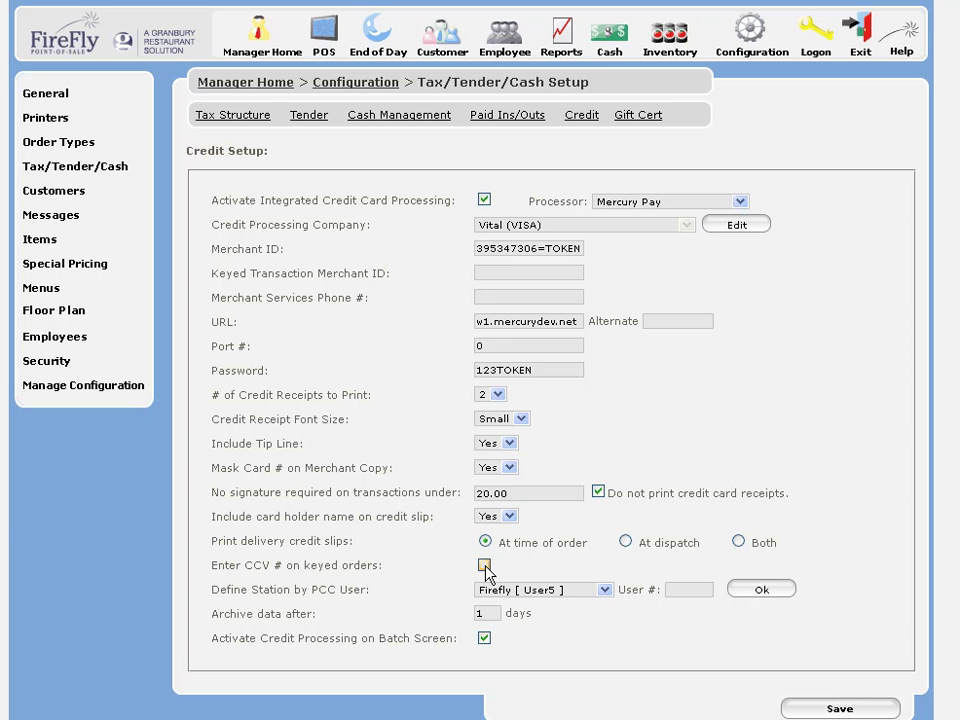
left_click(605, 591)
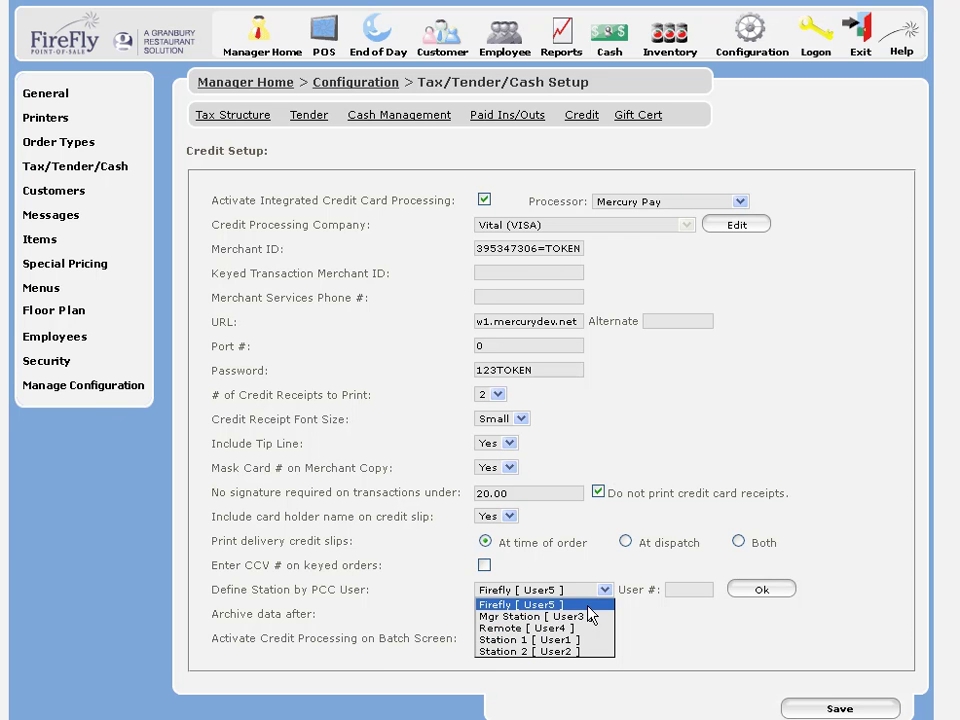
left_click(588, 606)
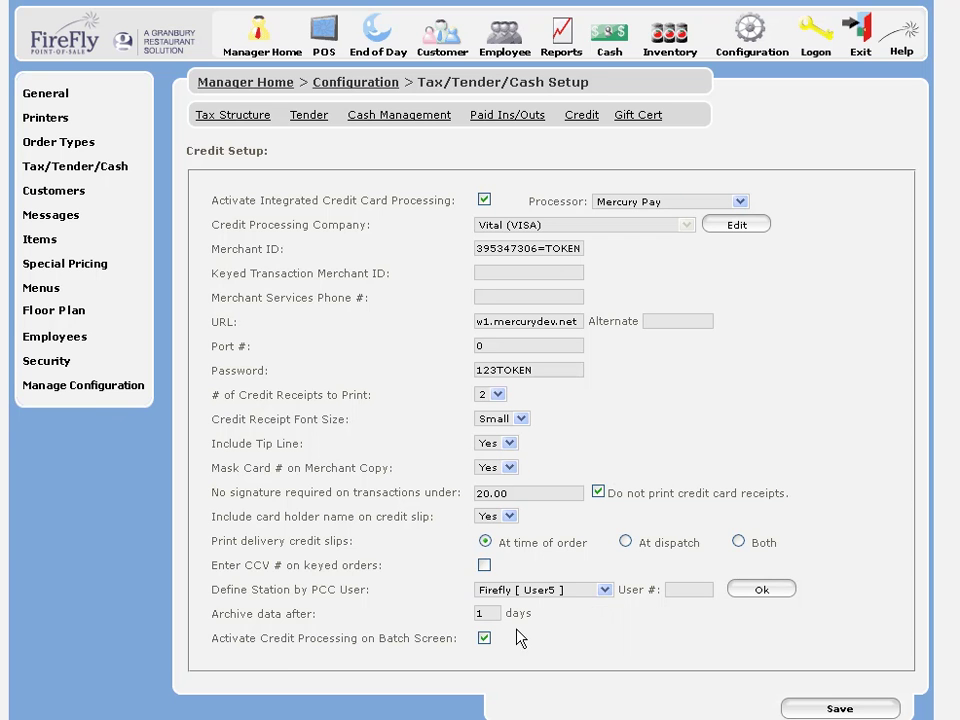
Check the archive days field and save the credit setup
double_click(486, 613)
left_click(489, 616)
left_click(846, 708)
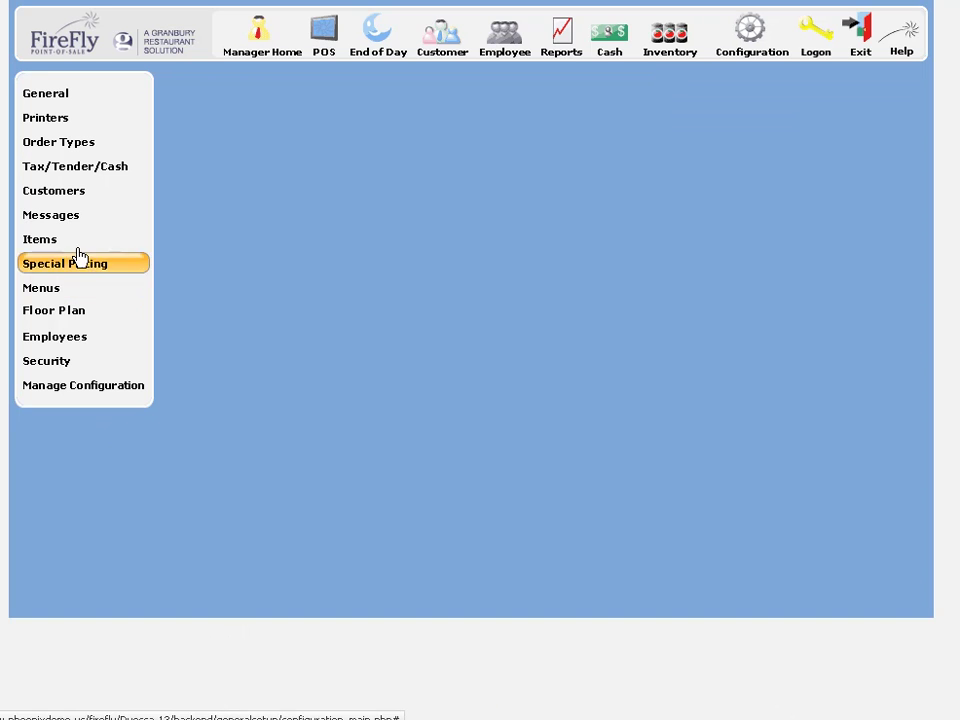
Activate the Credit Authorization field in the body of the Customer Receipt printer ticket for all order types
left_click(58, 121)
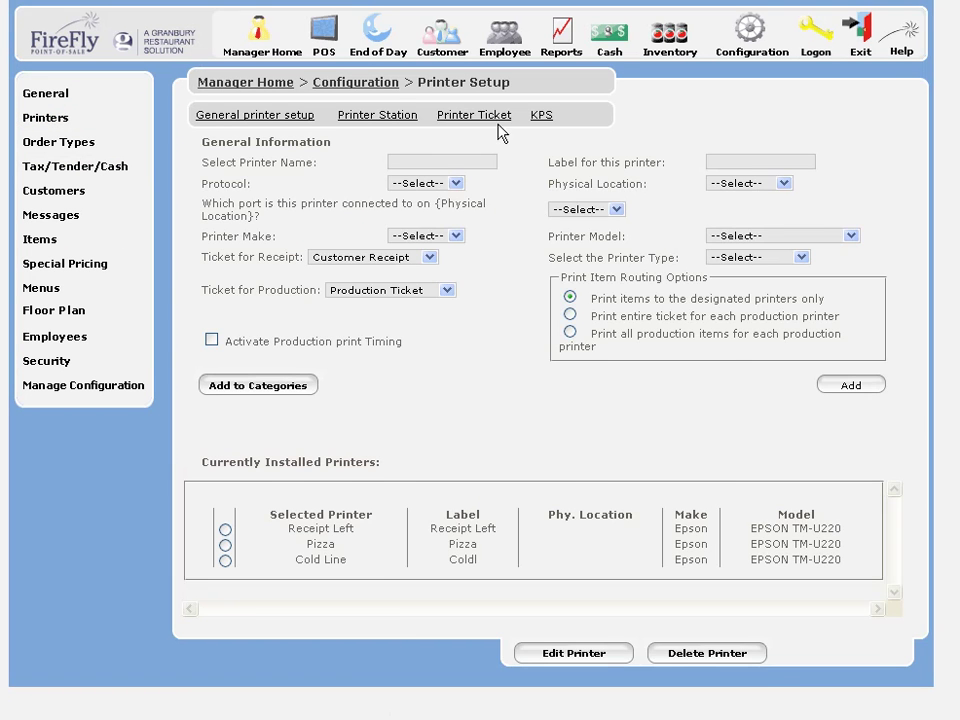
left_click(502, 120)
left_click(411, 144)
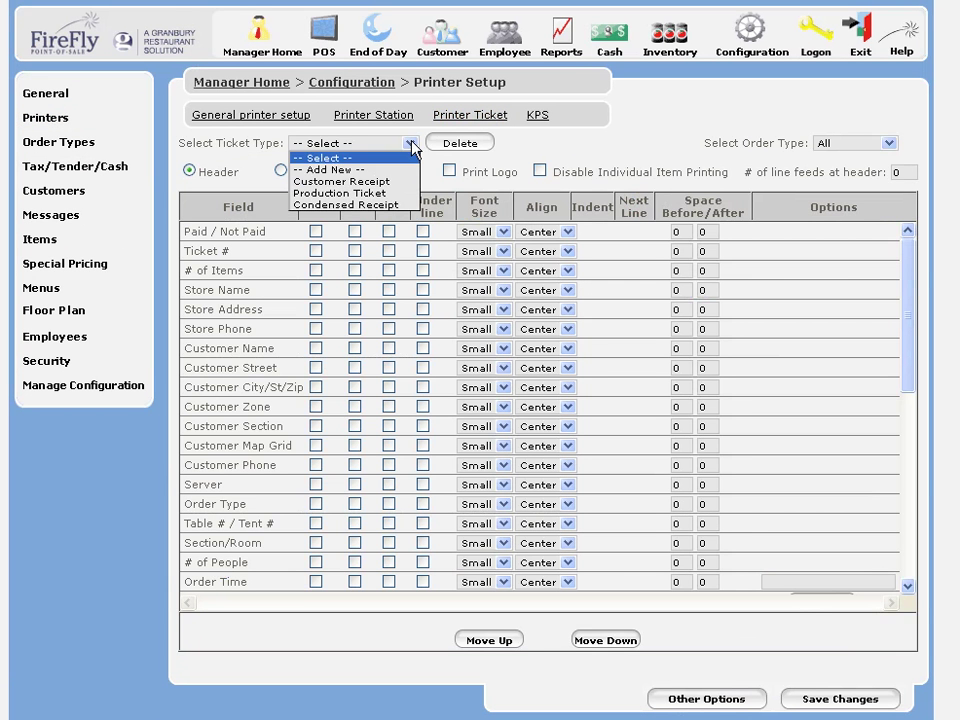
left_click(310, 181)
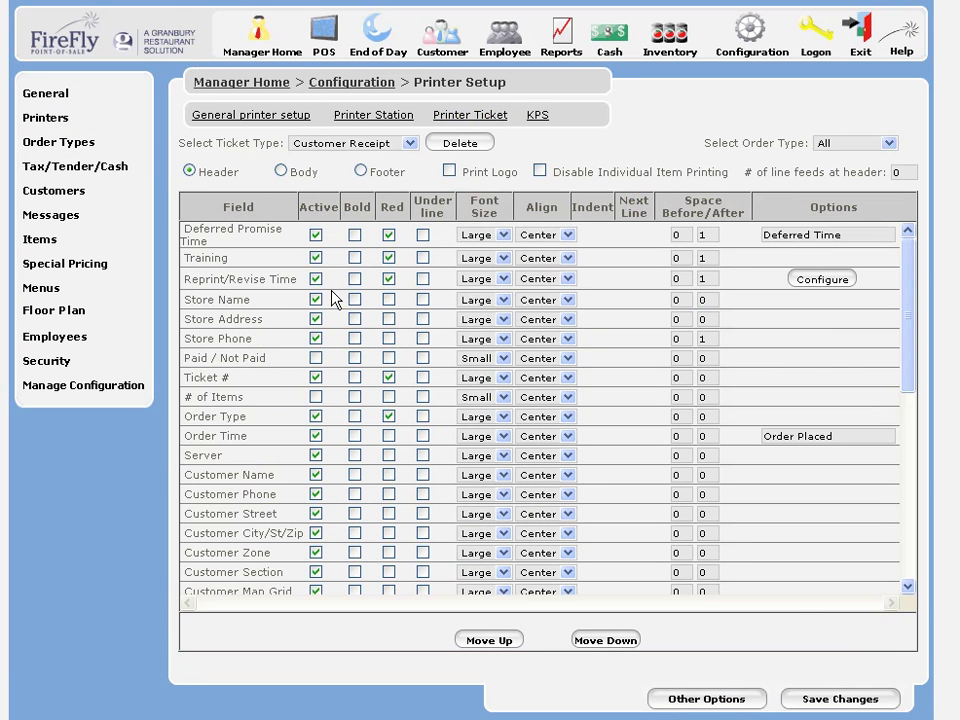
left_click(281, 171)
scroll(315, 531, "down", 2)
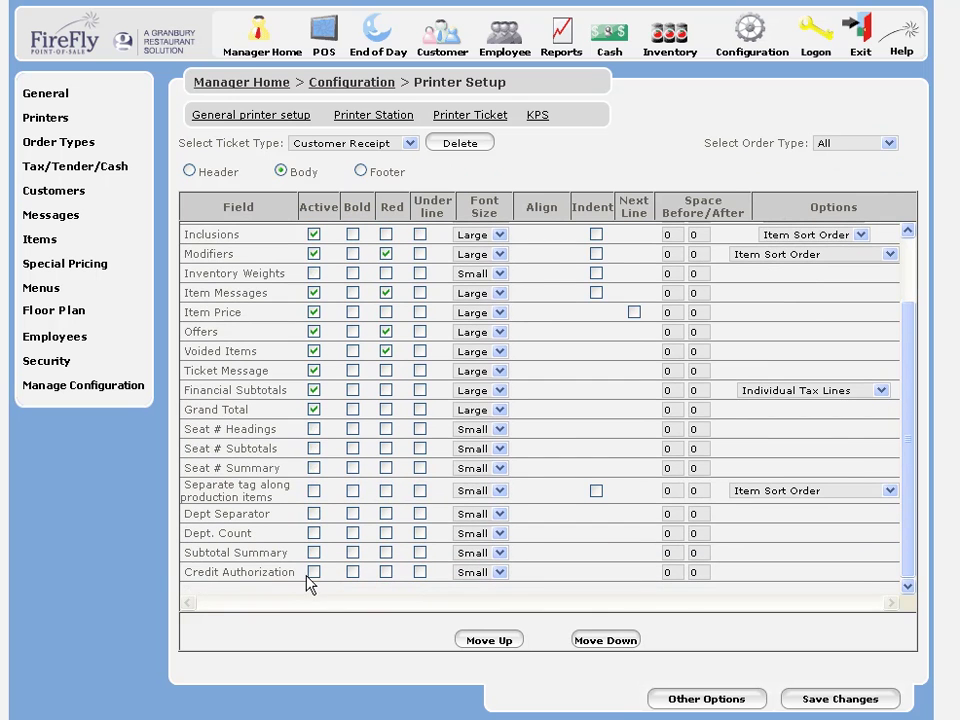
left_click_drag(185, 572, 311, 578)
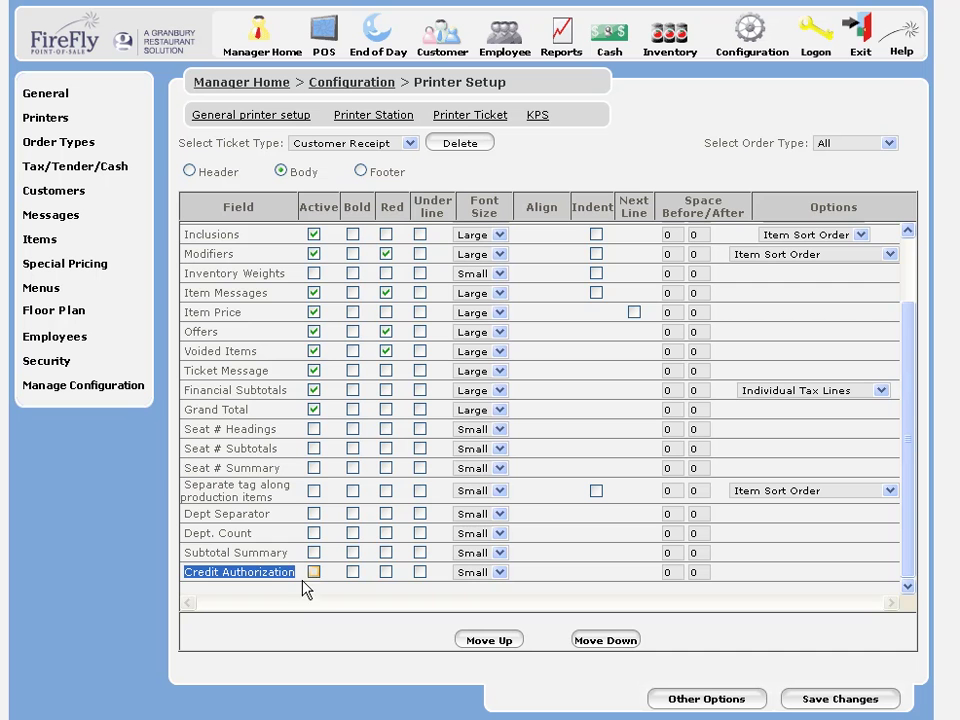
left_click(313, 572)
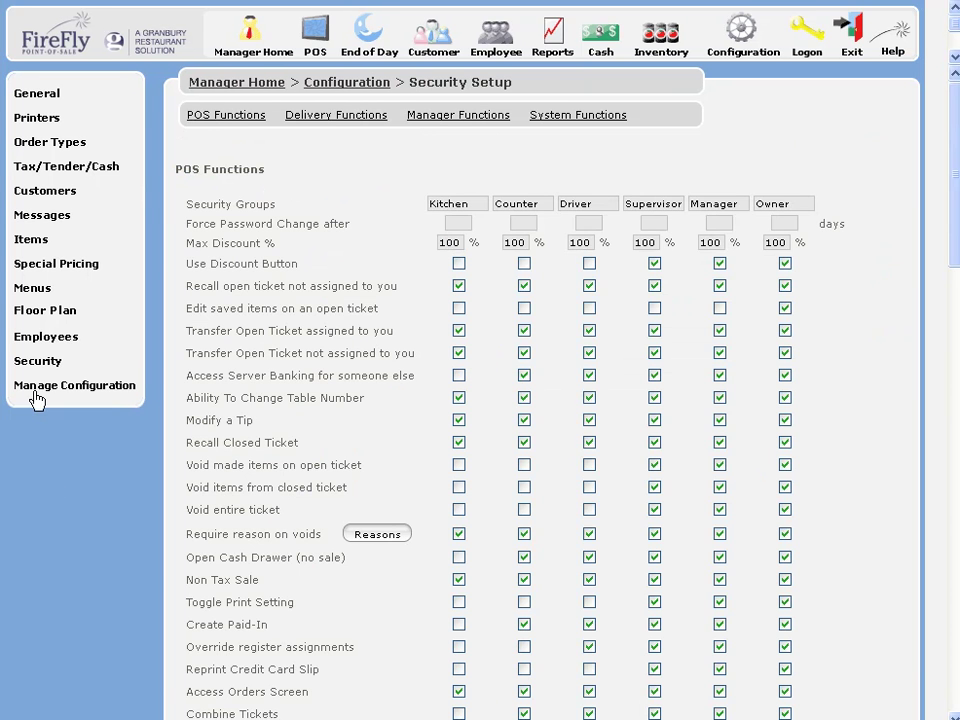
Open the security setup and locate the Reprint Credit Card Slip permission among the POS functions
left_click(40, 361)
scroll(372, 617, "down", 3)
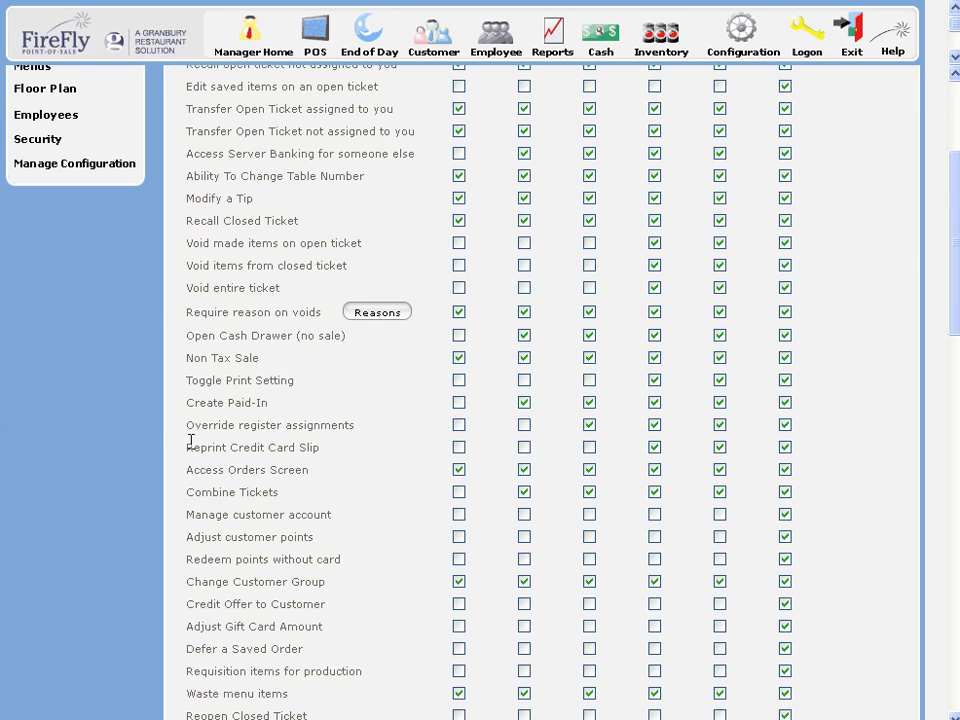
left_click_drag(187, 447, 314, 448)
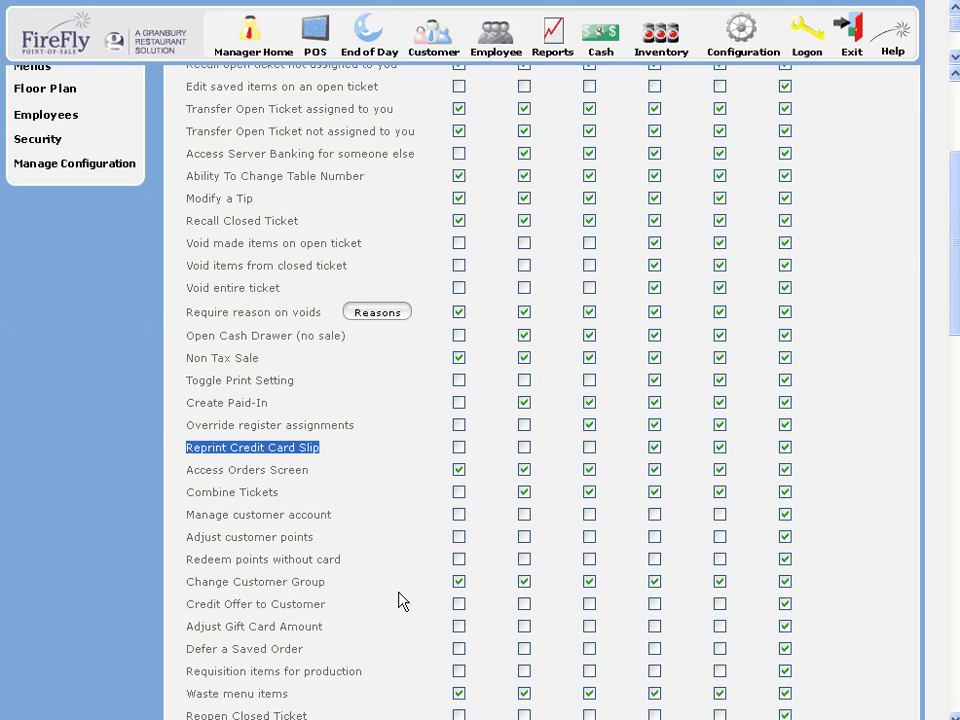
Locate the Process Credit Cards w/o Ticket permission among the manager's functions
scroll(399, 602, "down", 10)
scroll(398, 600, "down", 2)
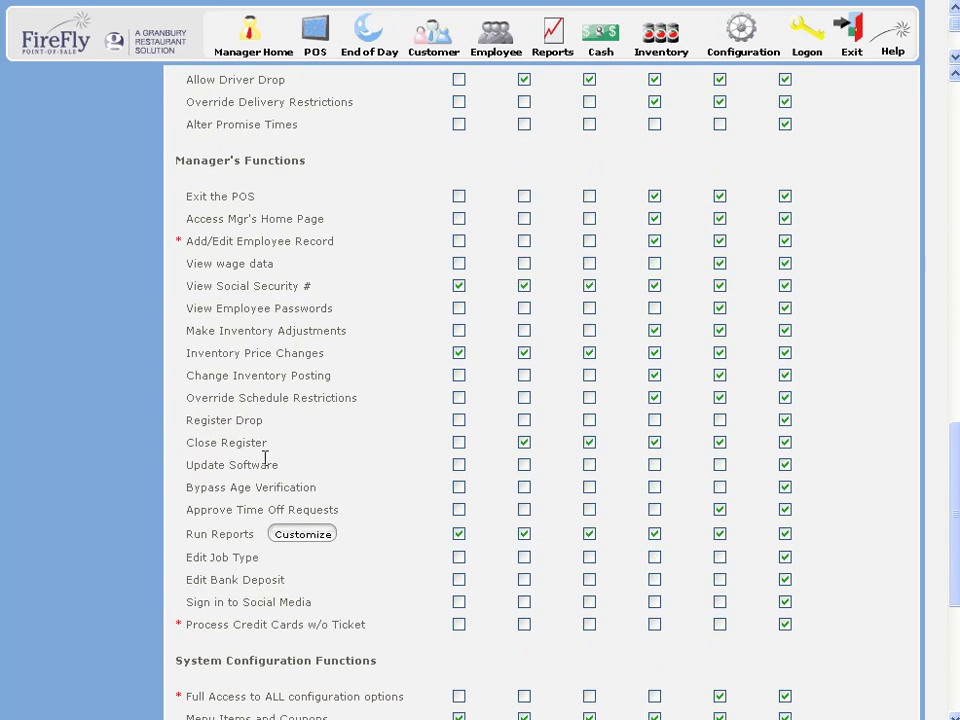
left_click_drag(185, 625, 370, 635)
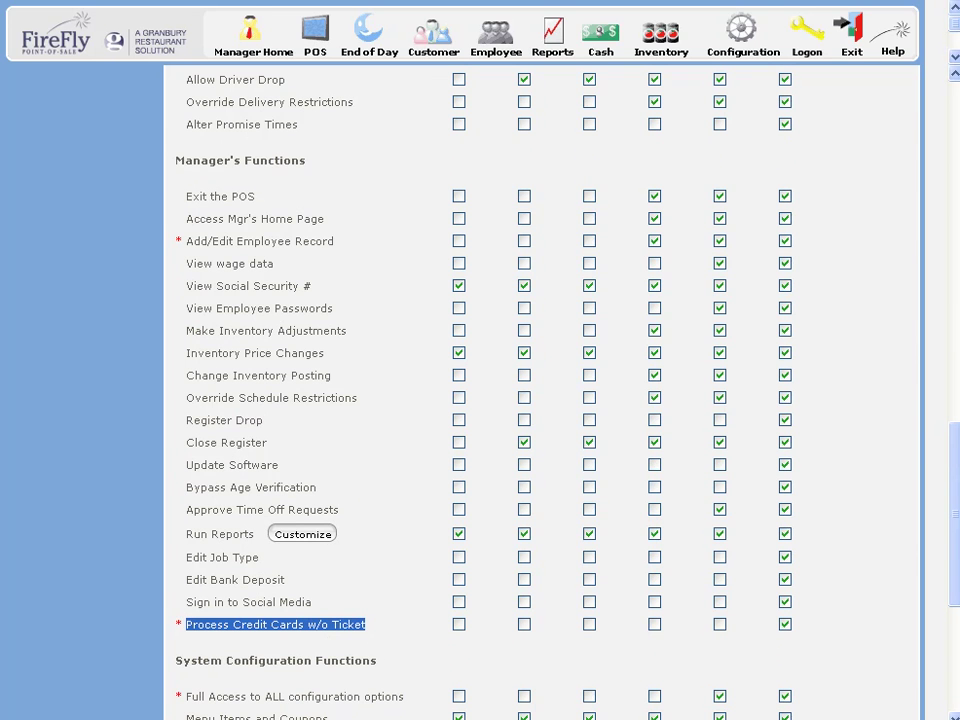